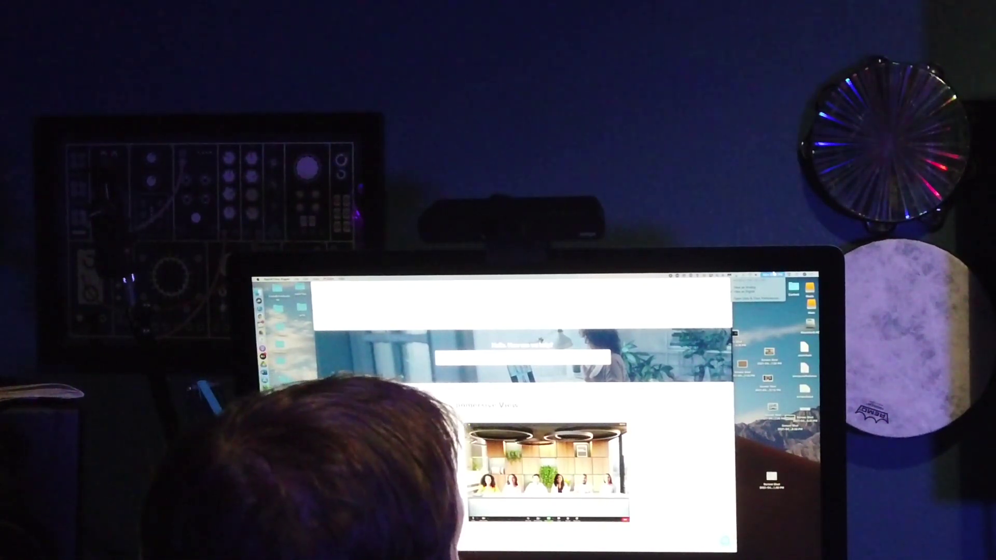
scroll(522, 415, "down", 3)
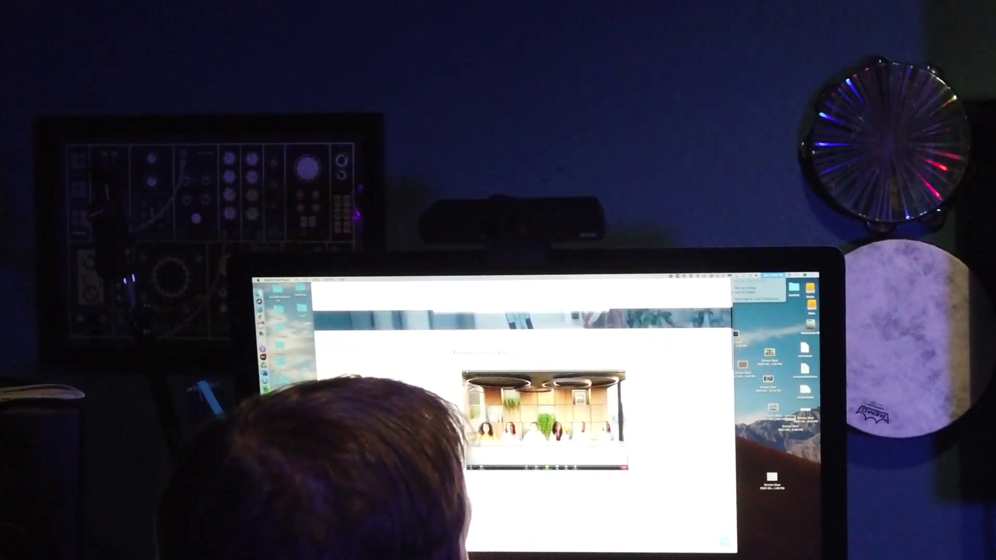
scroll(521, 415, "down", 3)
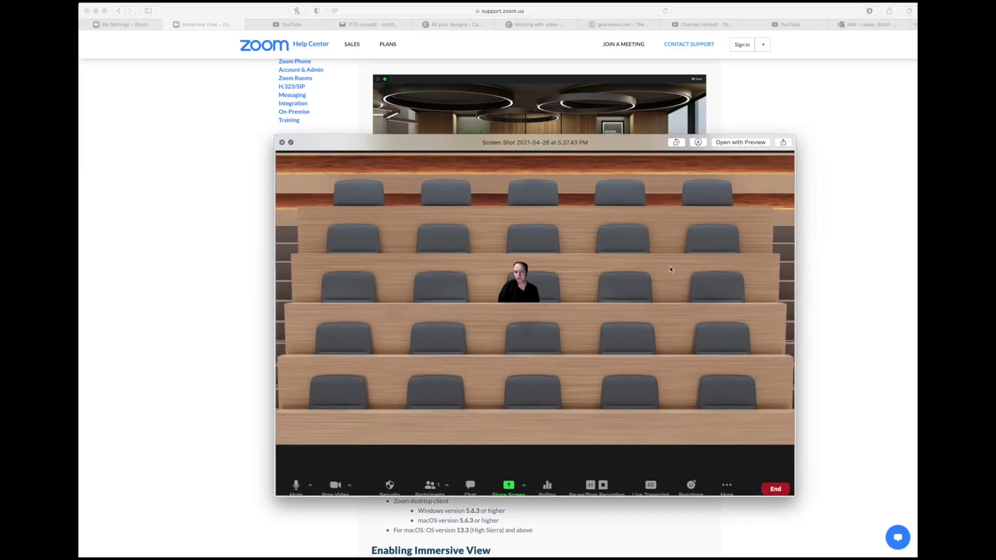
Preview the sample Immersive View screenshots of the lecture hall and fireplace scenes, and close them
key("Escape")
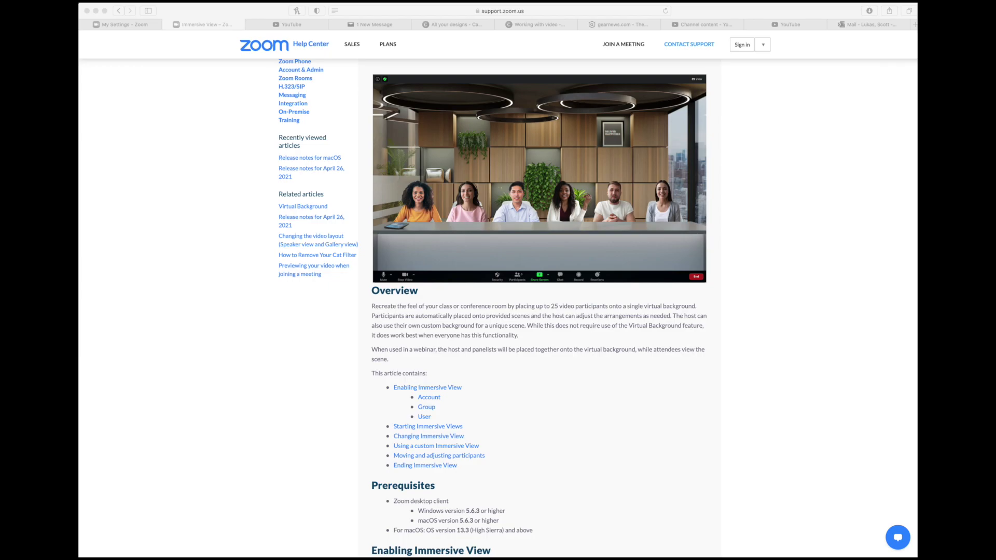
left_click(857, 245)
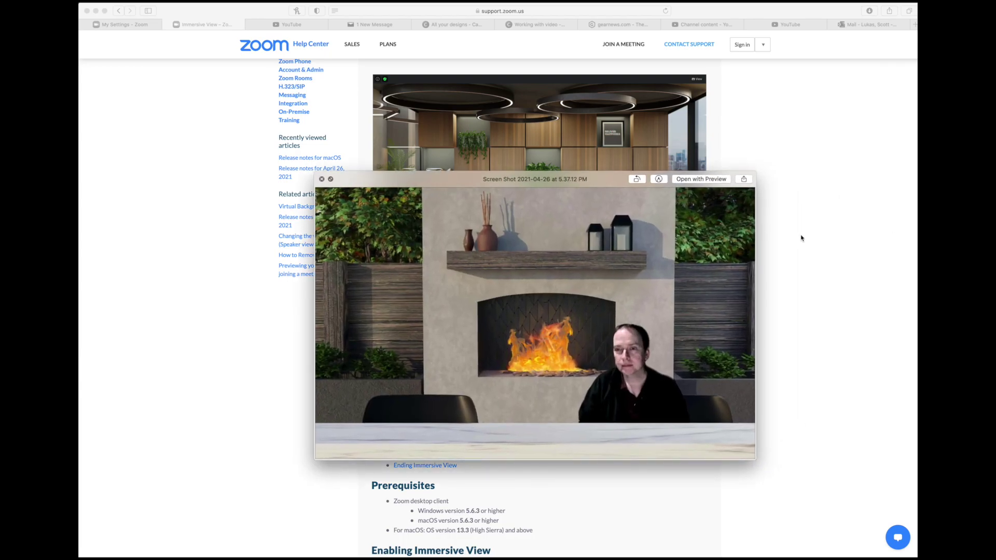
key("Escape")
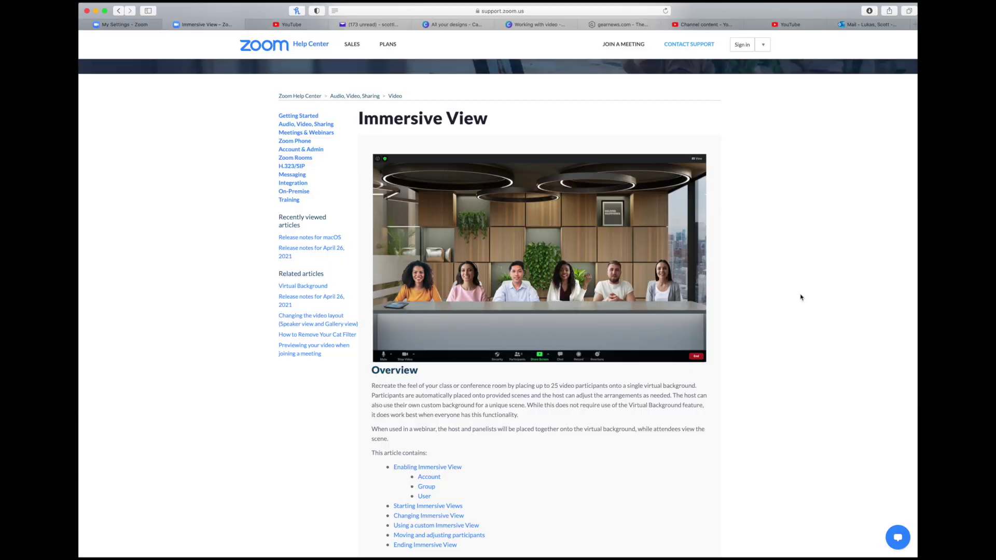
Review the Immersive View help article from its overview through the prerequisites and enabling instructions
scroll(801, 297, "up", 5)
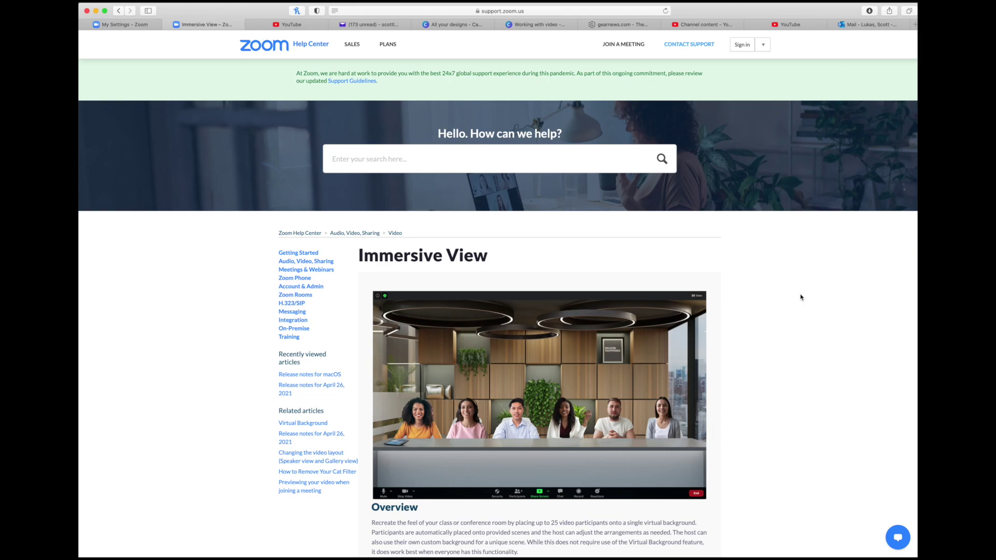
scroll(801, 297, "down", 8)
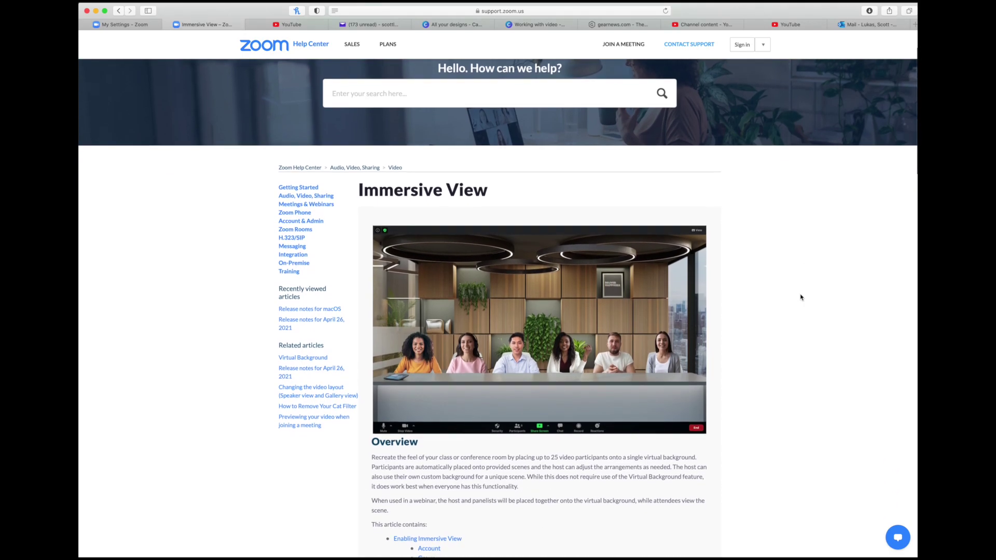
scroll(800, 298, "down", 10)
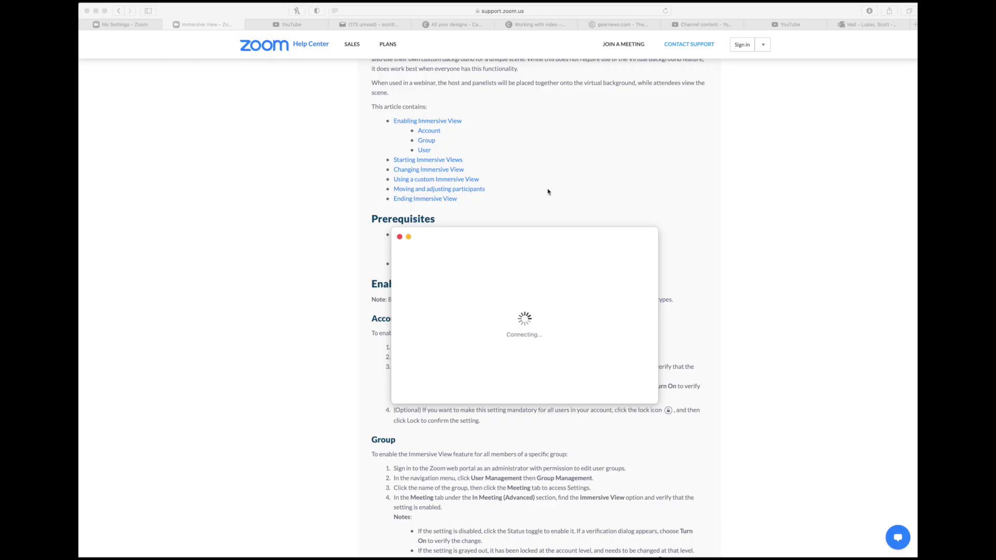
Reposition the Zoom desktop window and open the meeting settings of the Zoom web account in the browser
left_click_drag(138, 59, 318, 112)
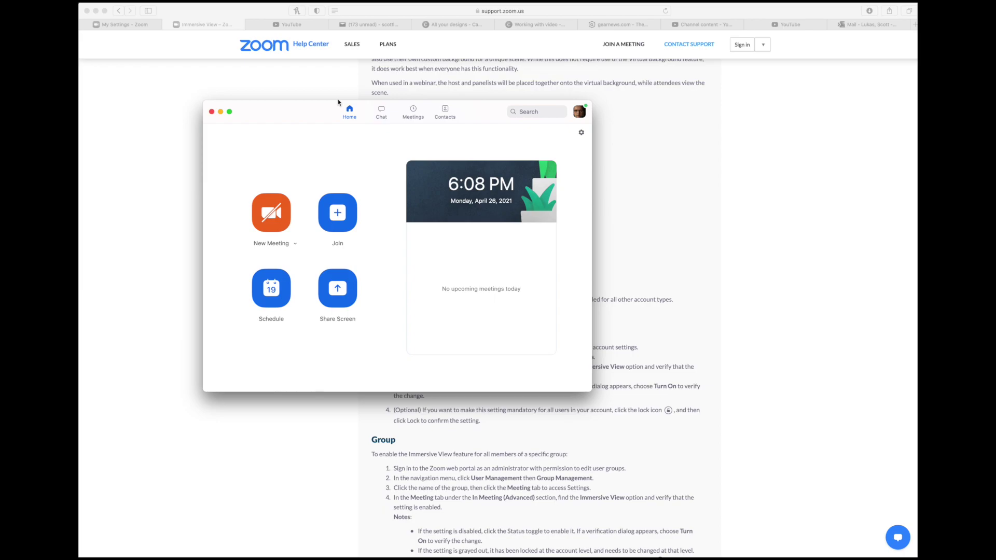
left_click(139, 24)
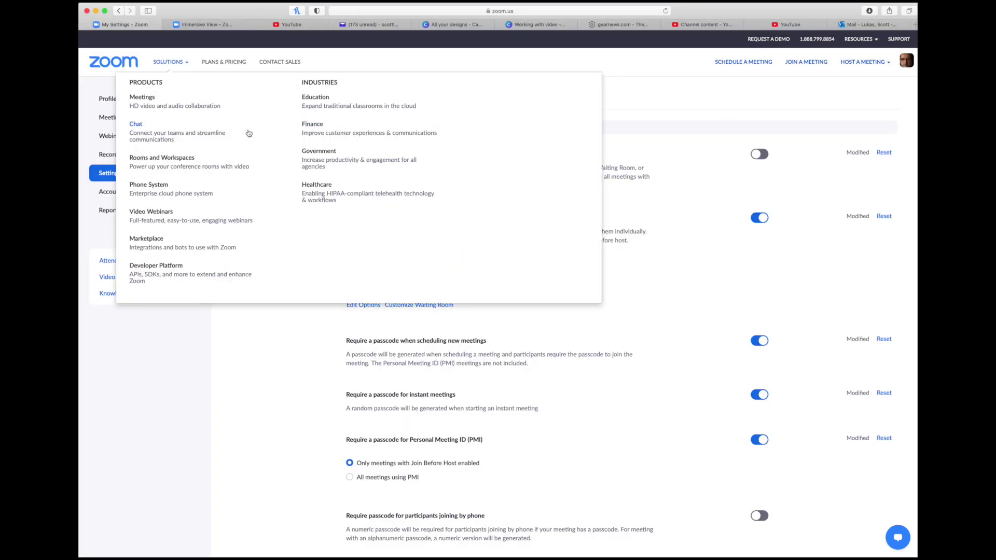
left_click(105, 99)
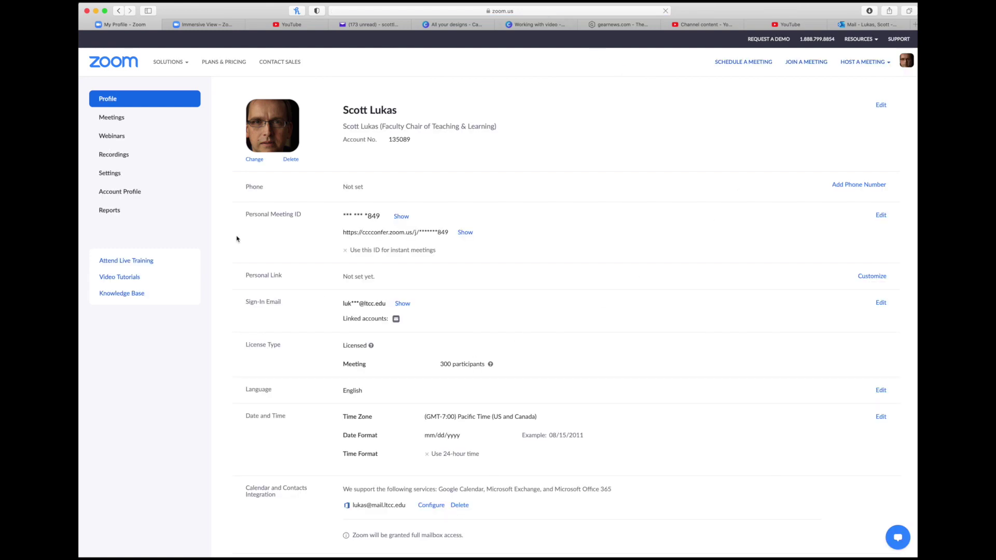
left_click(116, 174)
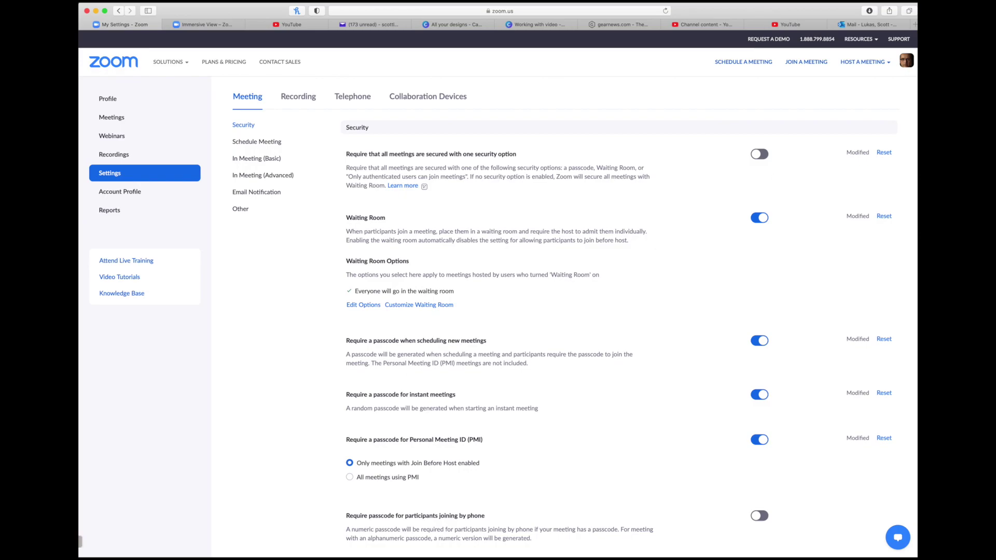
Switch to the Zoom desktop client, check for updates and dismiss the update notice
key("super+Tab")
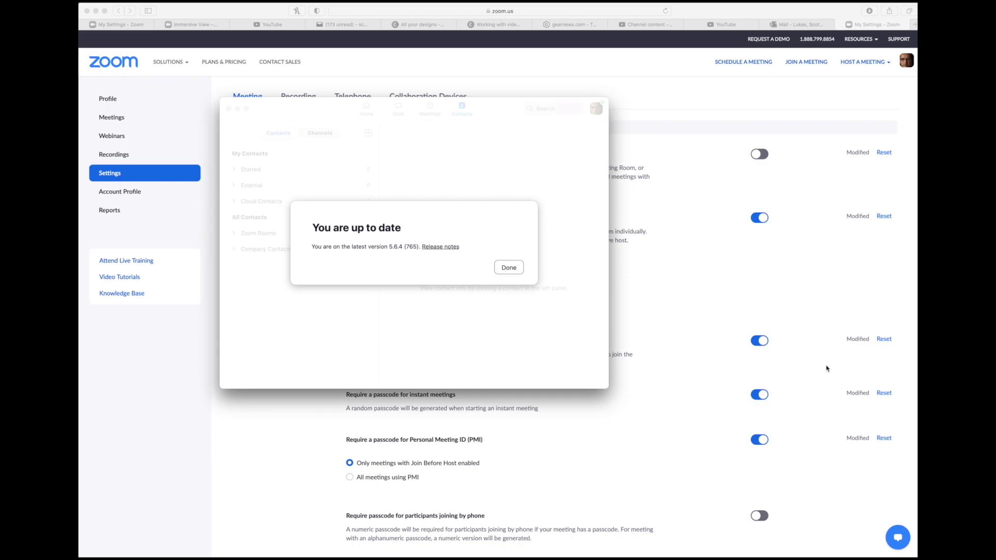
left_click(520, 268)
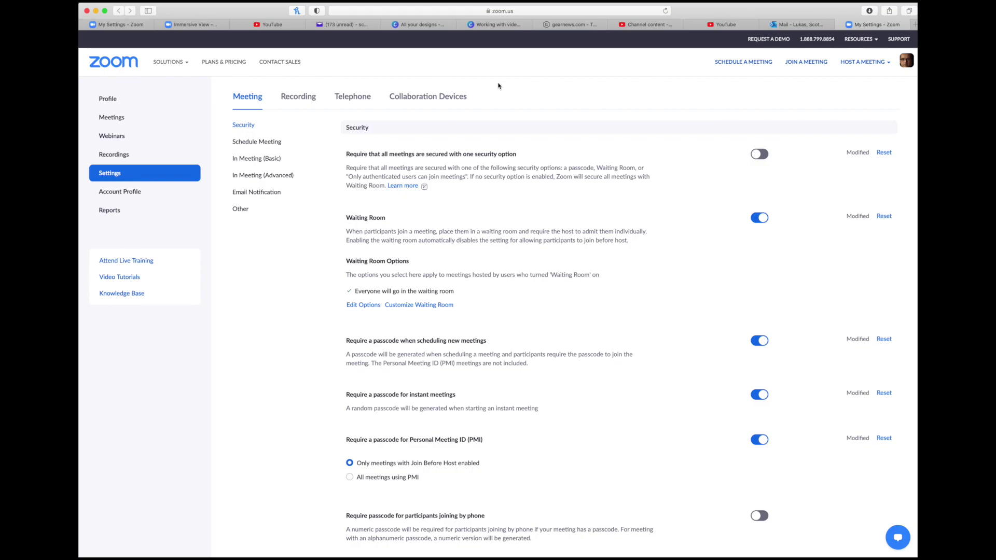
Find the Immersive View setting in the In Meeting (Advanced) section of the web account's meeting settings
scroll(509, 135, "down", 5)
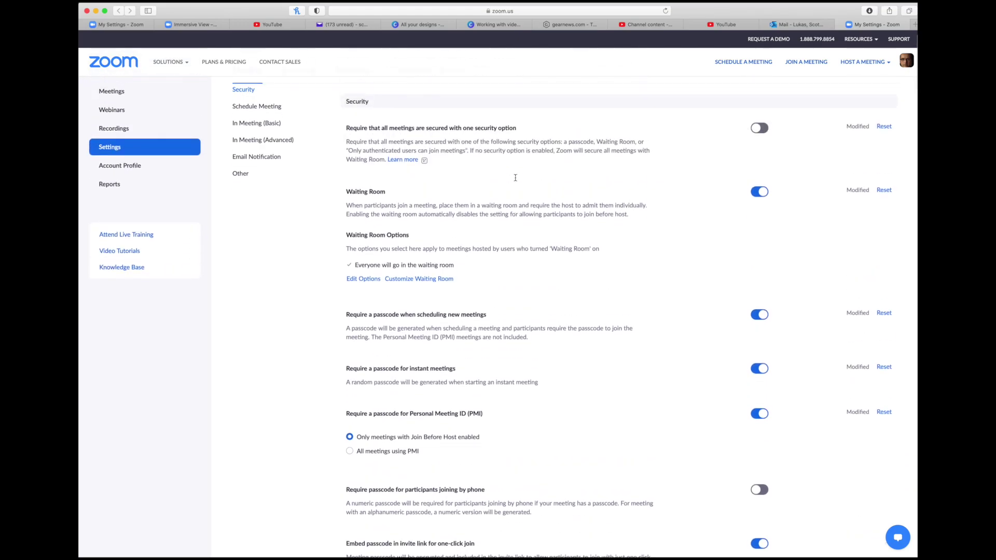
scroll(515, 178, "up", 1)
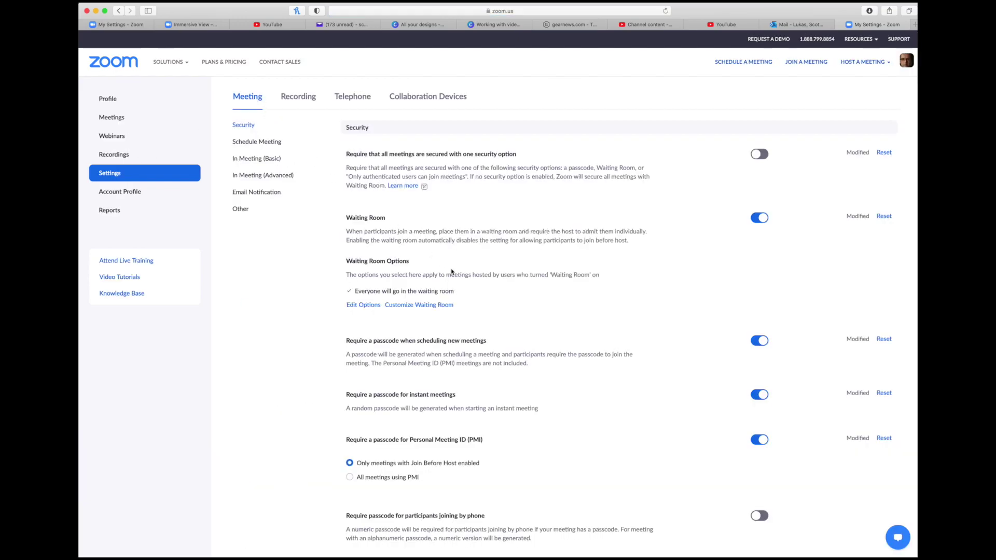
scroll(488, 290, "down", 20)
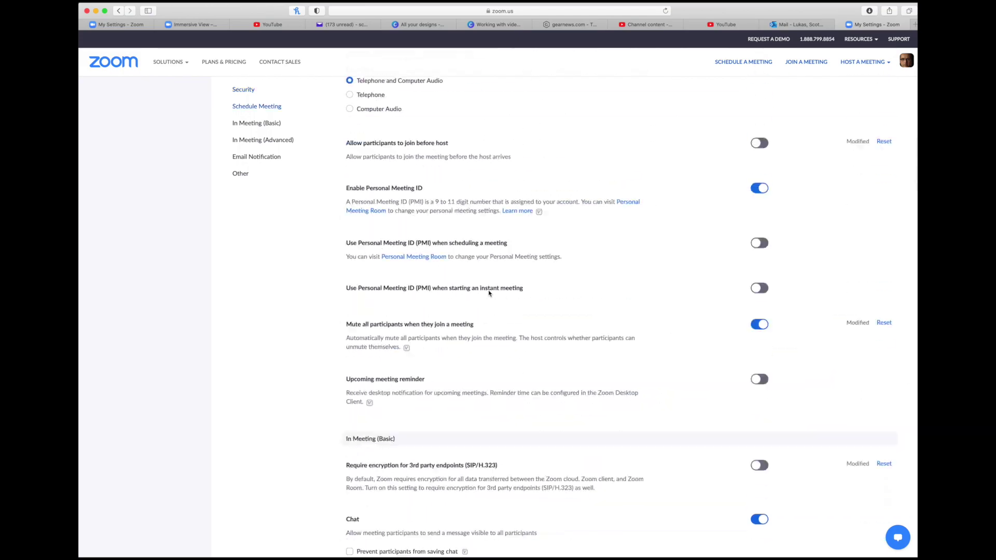
scroll(489, 293, "up", 20)
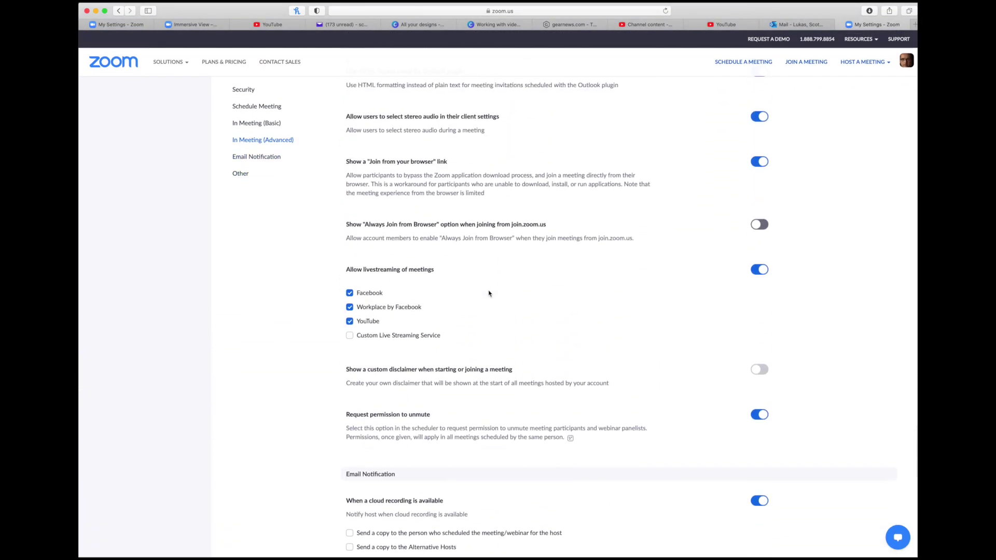
scroll(489, 294, "down", 12)
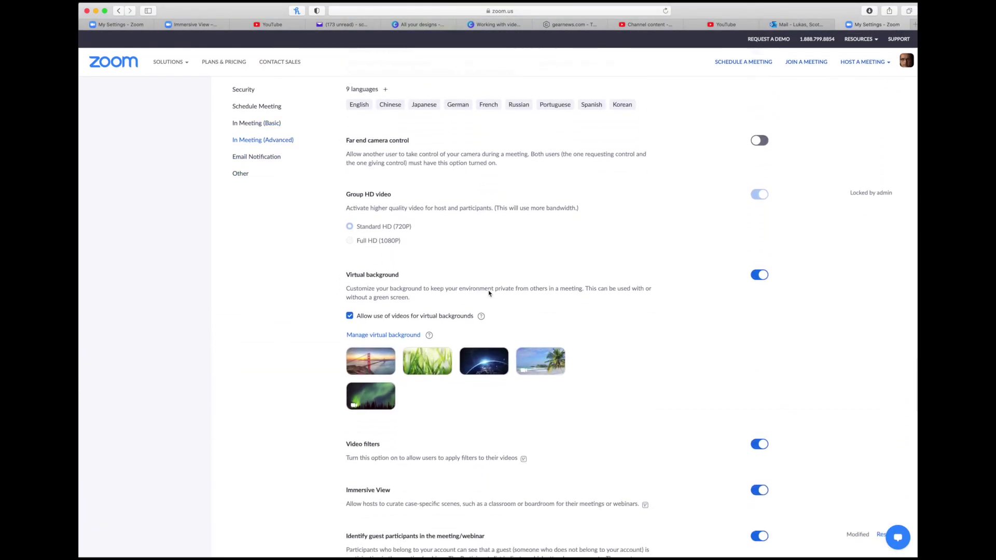
scroll(562, 265, "down", 3)
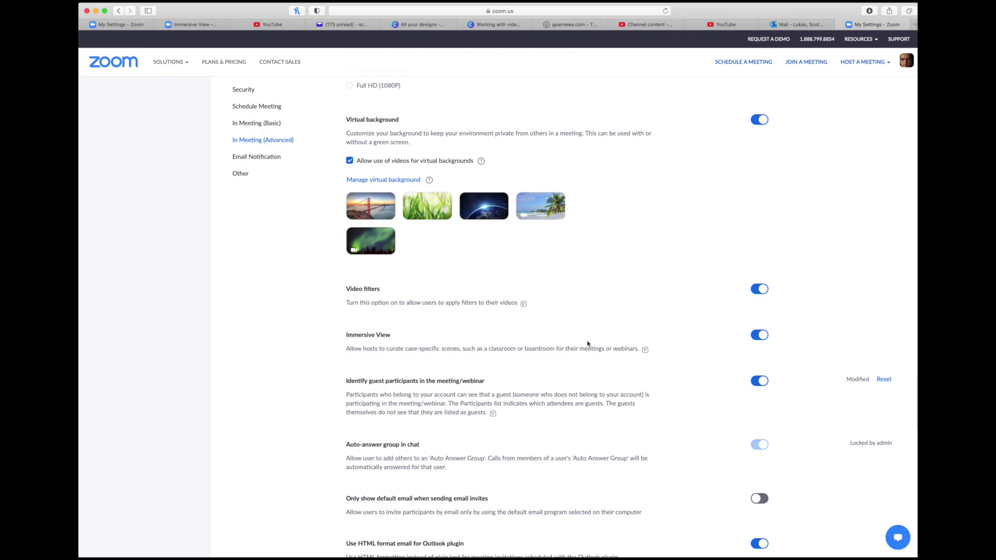
mouse_move(645, 352)
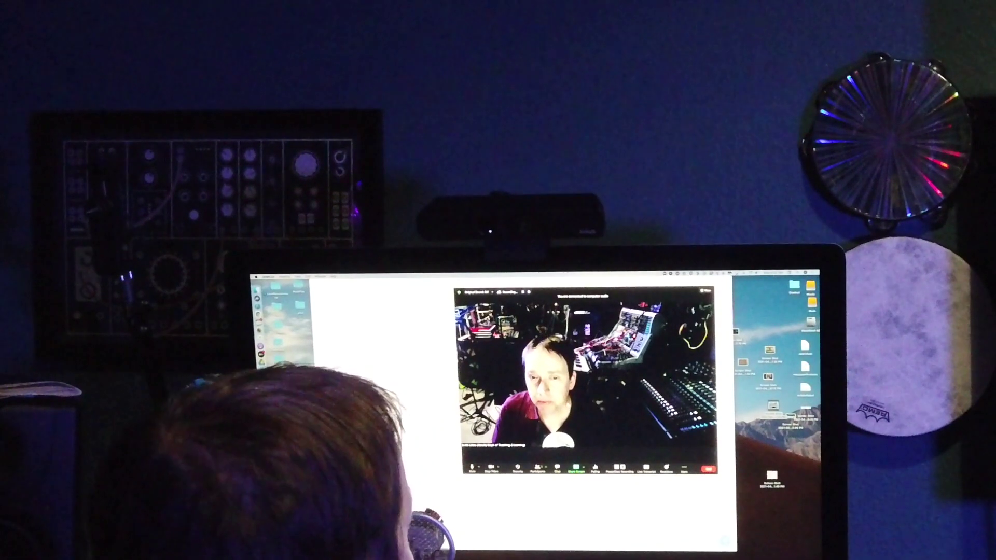
Switch the meeting to Speaker view and back to Gallery view
left_click_drag(571, 292, 514, 298)
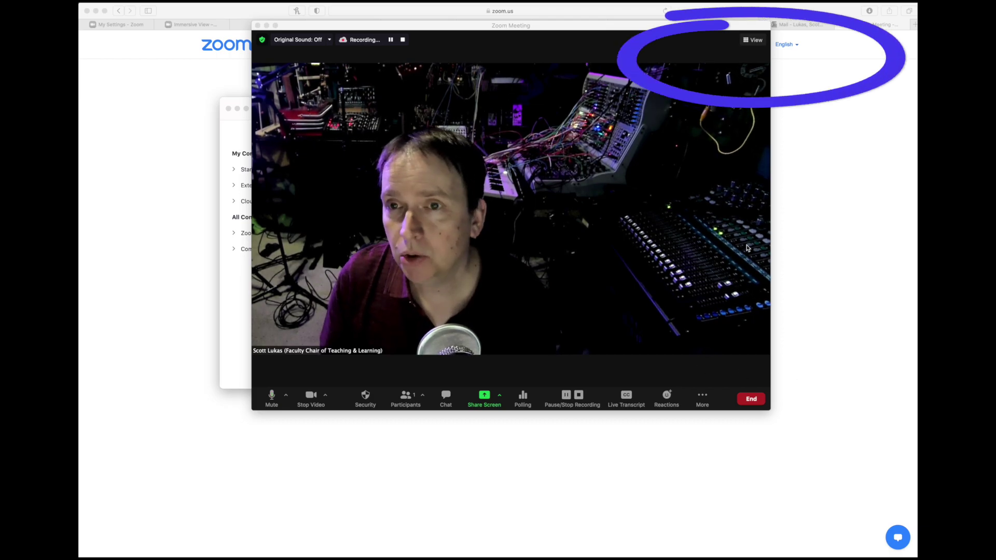
left_click(754, 40)
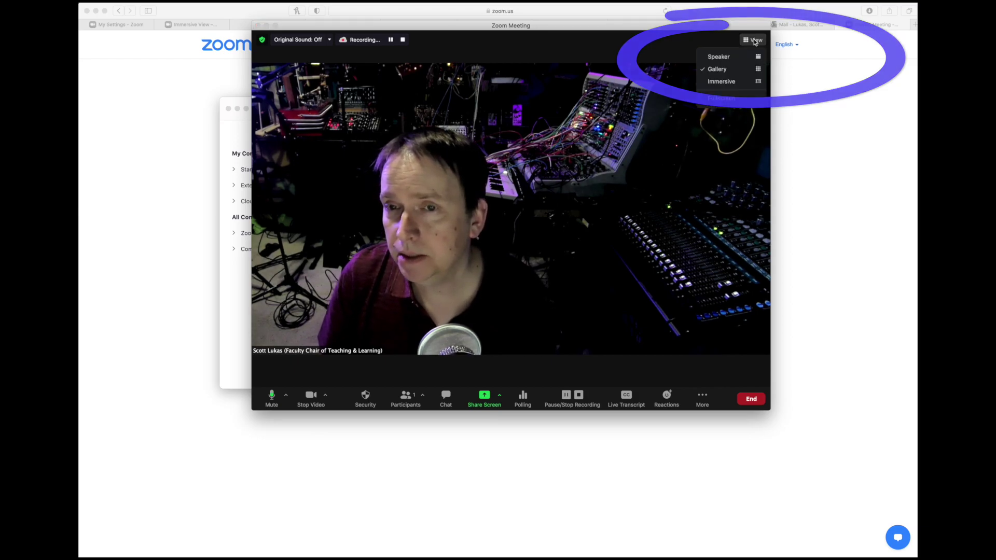
left_click(729, 58)
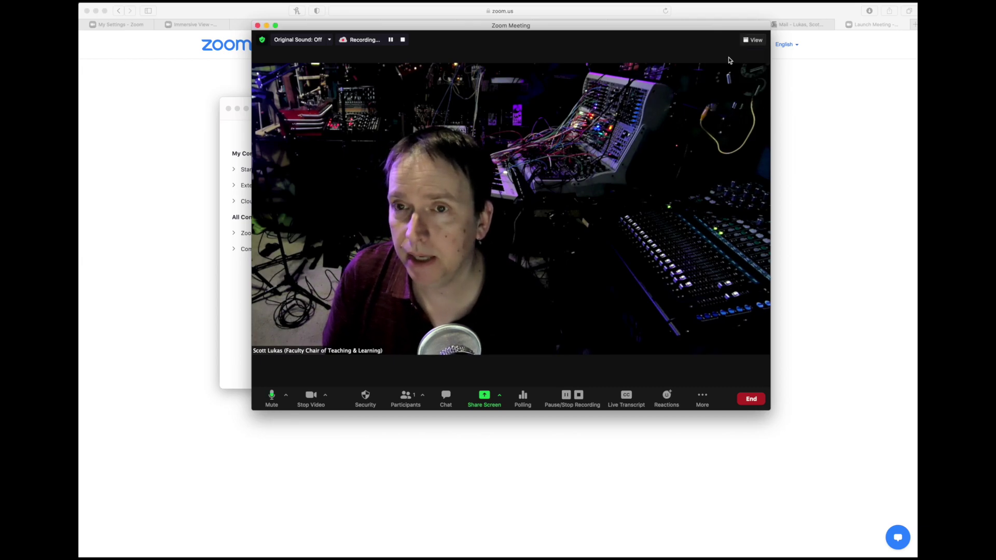
left_click(755, 40)
left_click(743, 73)
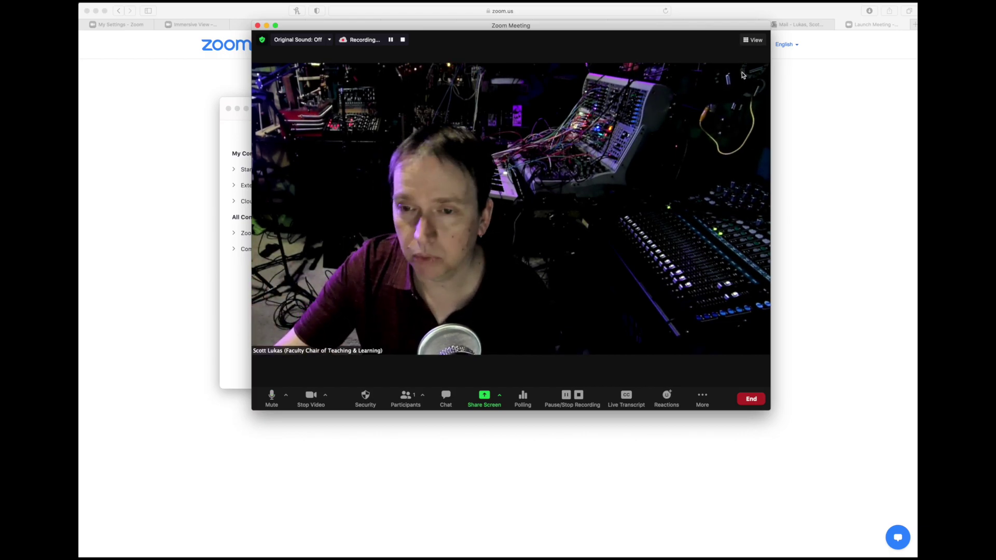
Open the Immersive View scene chooser for the meeting, move it clear of the video and bring up the video options
left_click(753, 40)
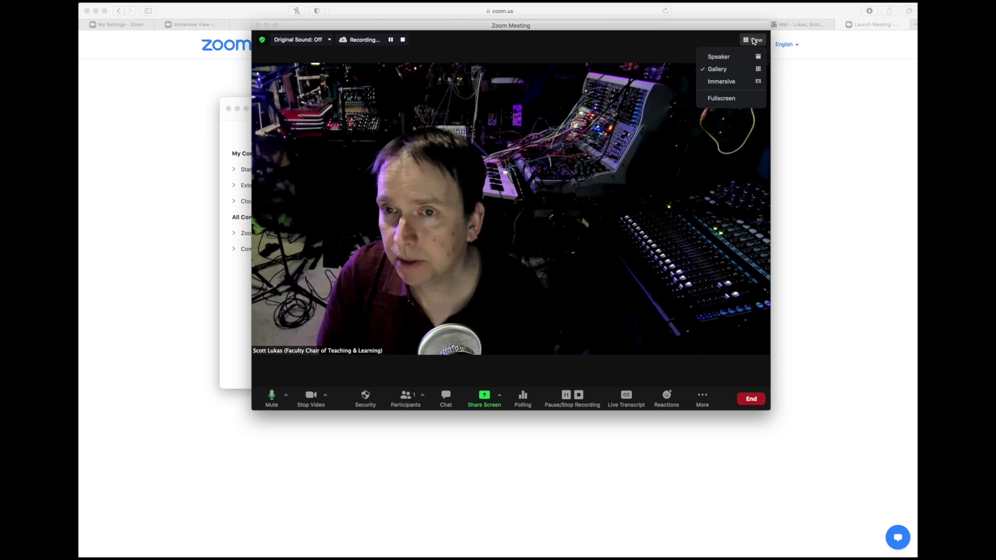
left_click(749, 83)
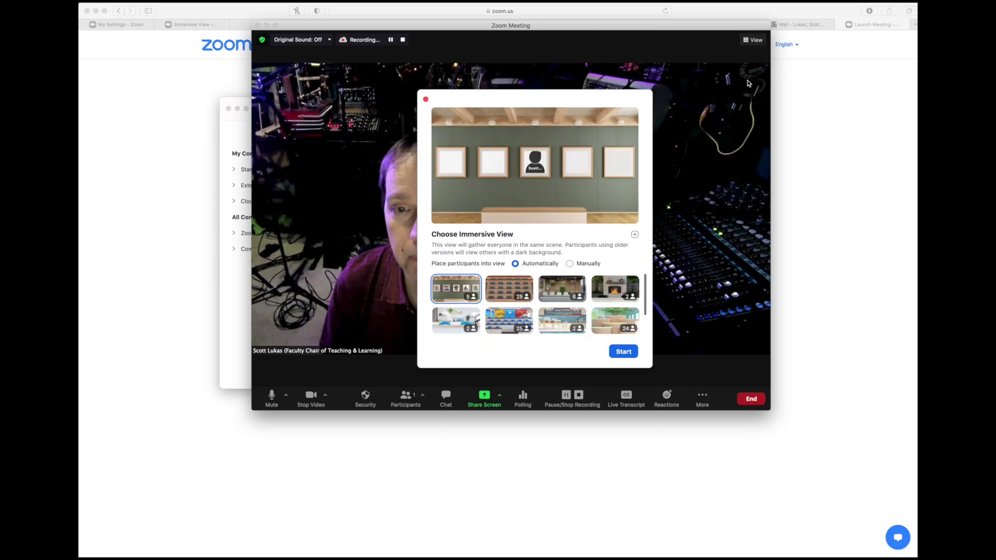
left_click_drag(606, 100, 507, 48)
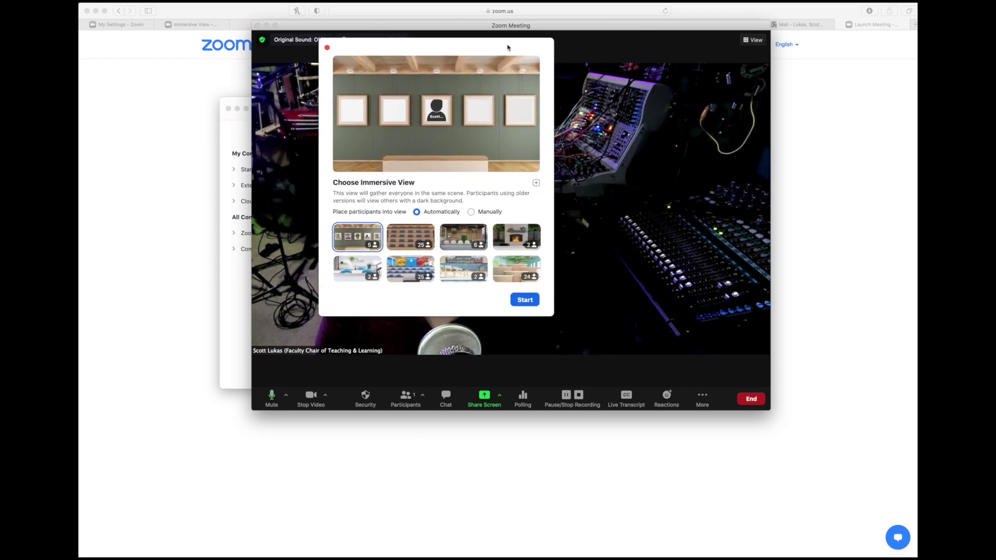
left_click_drag(552, 320, 611, 357)
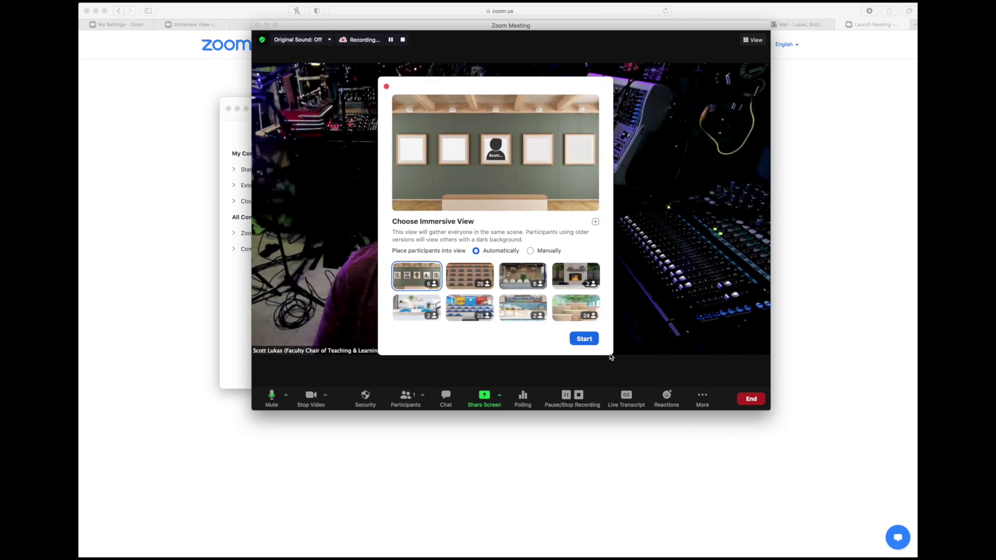
left_click_drag(467, 89, 827, 84)
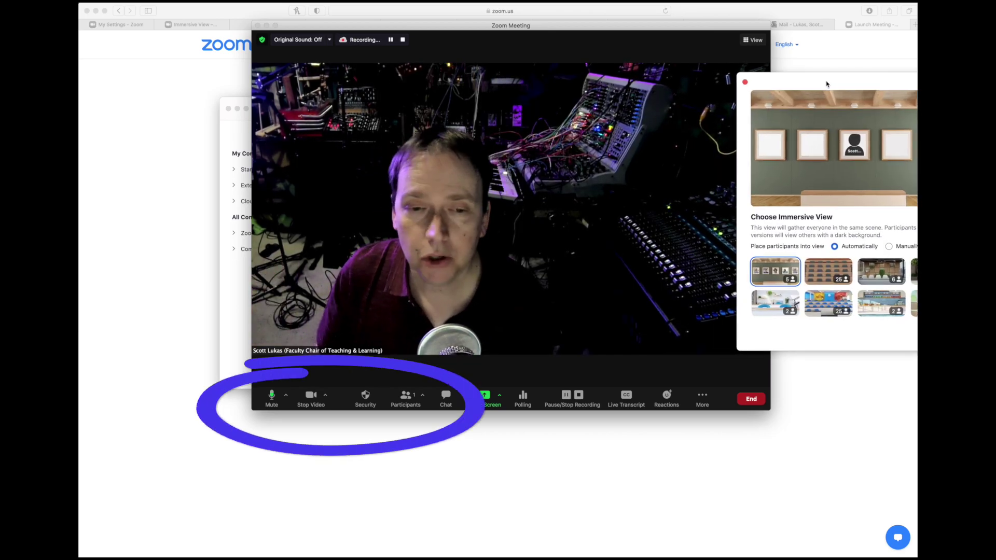
left_click(325, 397)
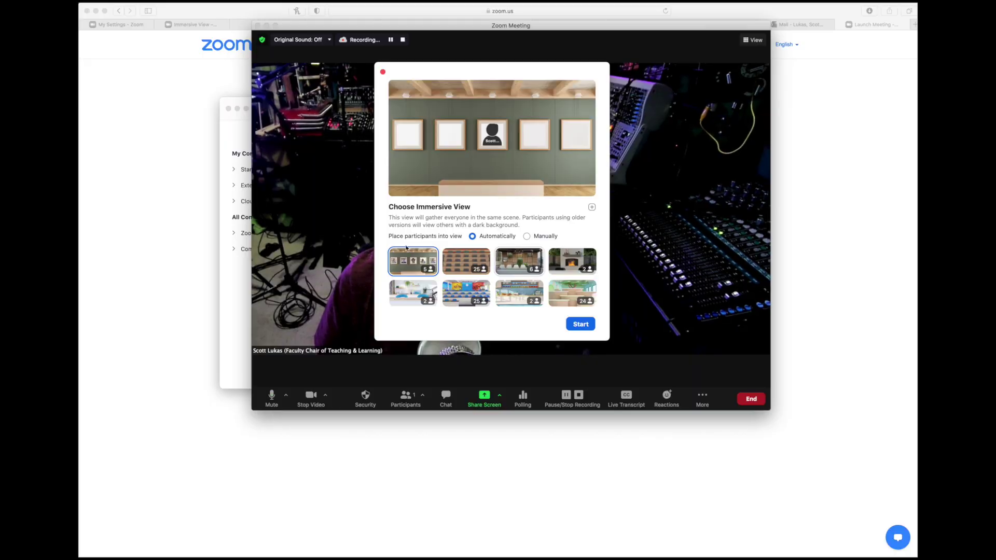
Set participant placement in the scene chooser to Manually, and return it to Automatically
left_click(526, 237)
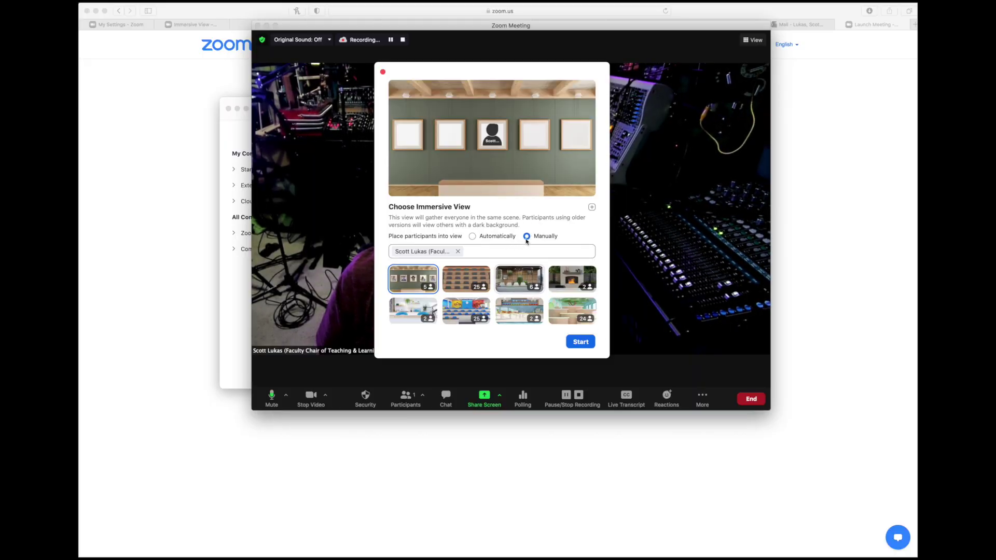
left_click(472, 238)
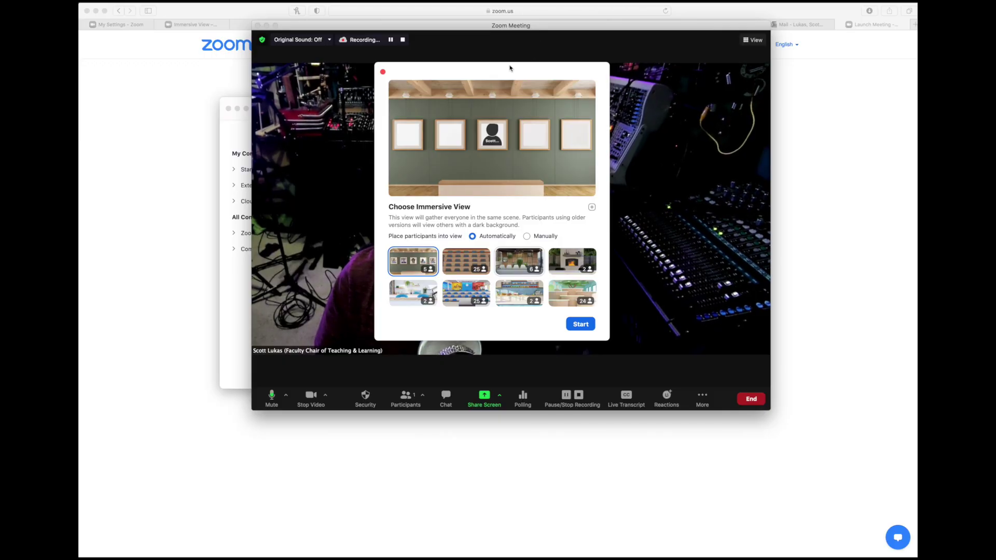
Clear the scene chooser away from the meeting video and bring up the video options again
key("Escape")
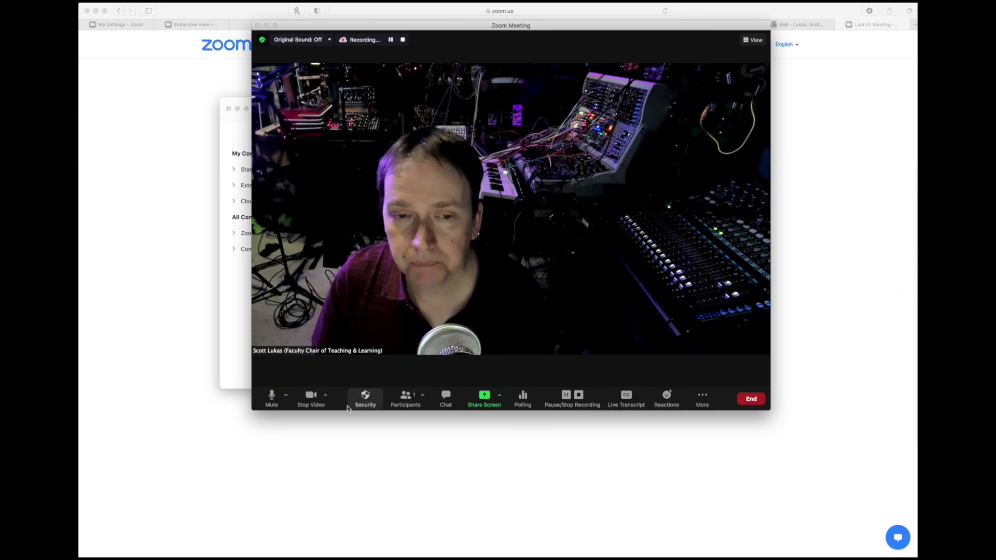
left_click(325, 397)
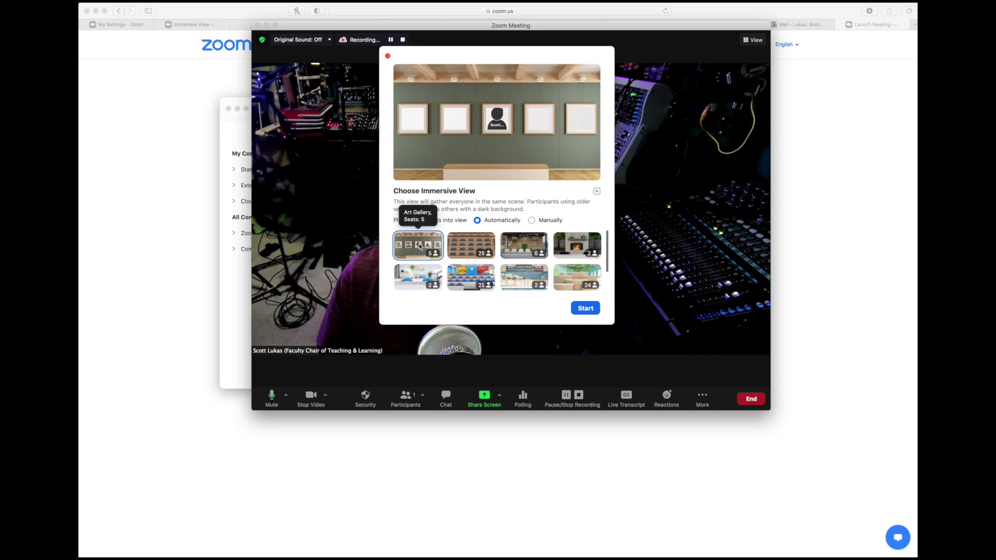
Start the Art Gallery immersive scene in the meeting and replace it with the Auditorium scene
left_click(586, 308)
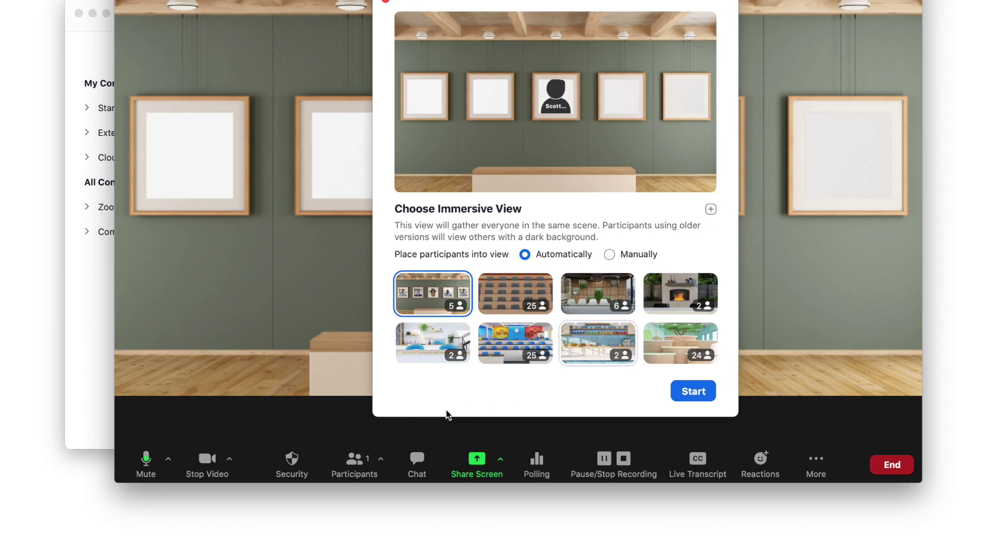
left_click(513, 296)
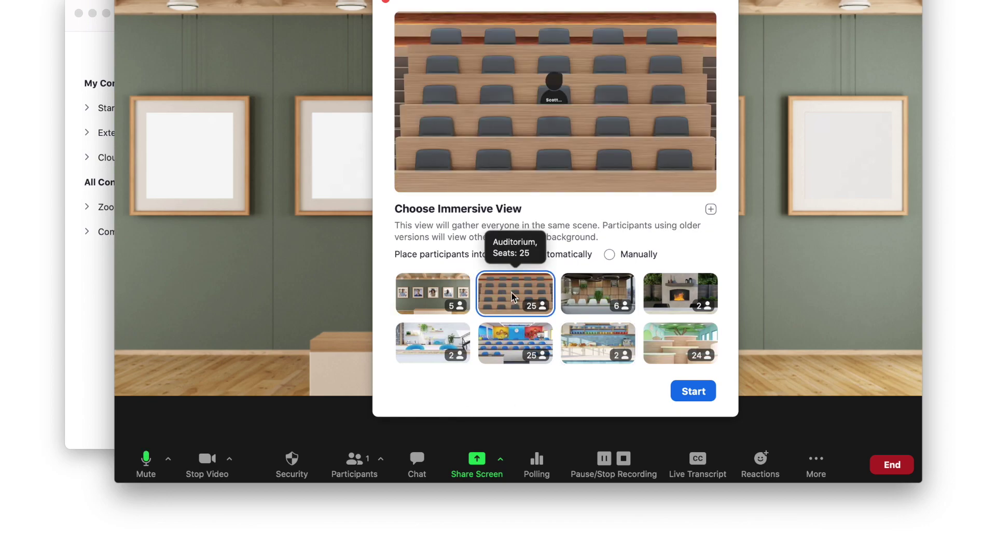
left_click(693, 392)
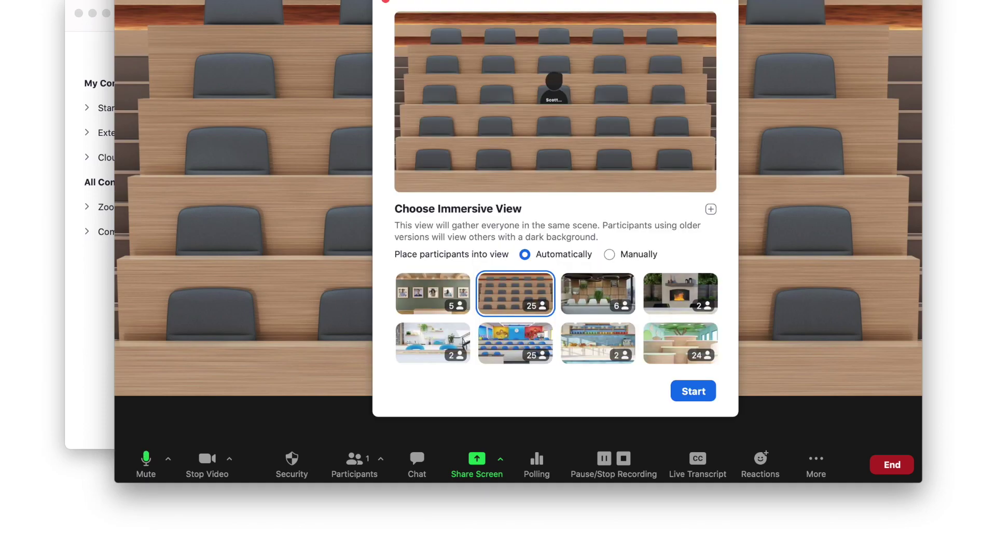
Switch the meeting's immersive scene to Boardroom, and from there to Fireside Chat
left_click(593, 295)
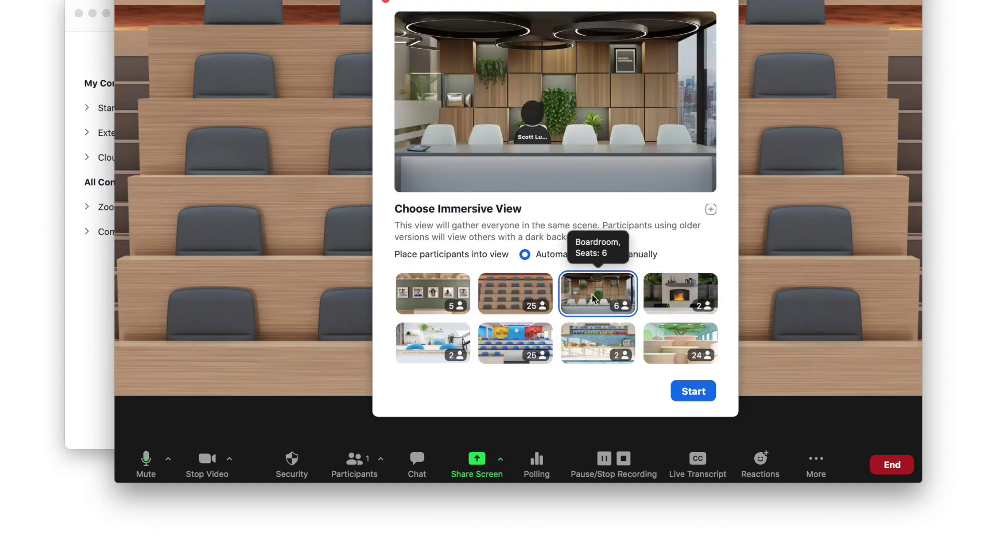
left_click(694, 393)
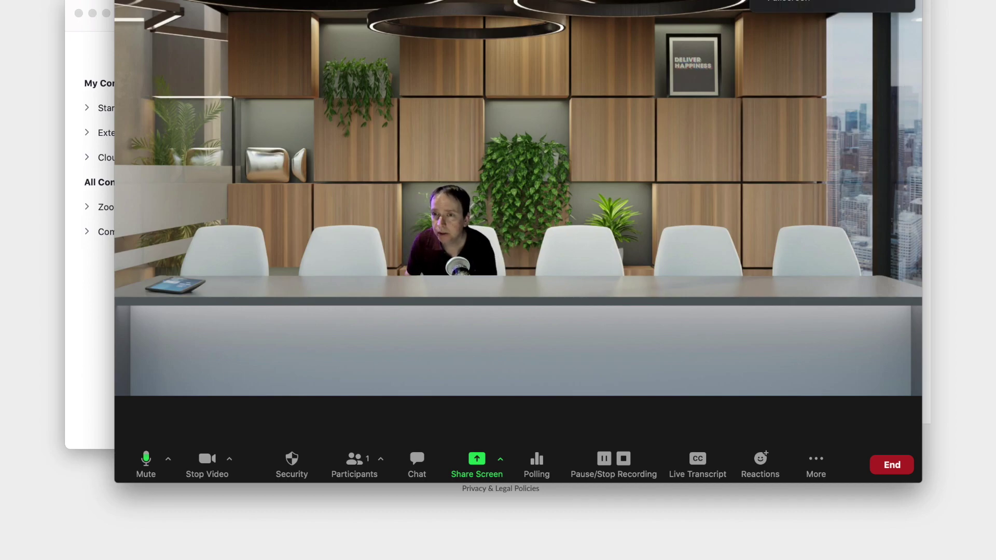
left_click(788, 5)
left_click(687, 306)
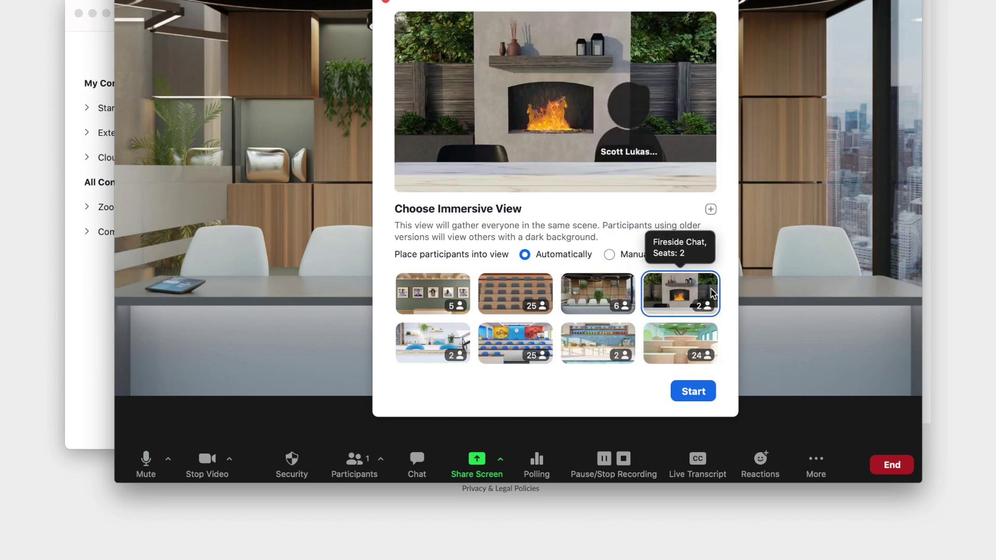
left_click(694, 392)
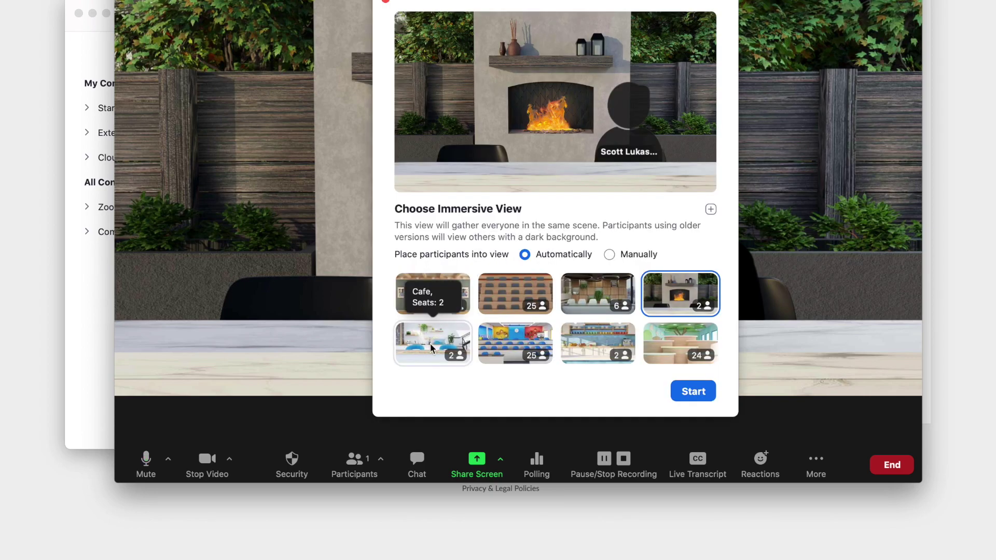
Apply the Cafe immersive scene, followed by the two-seat kitchen scene with the coloured mugs
left_click(430, 347)
left_click(695, 393)
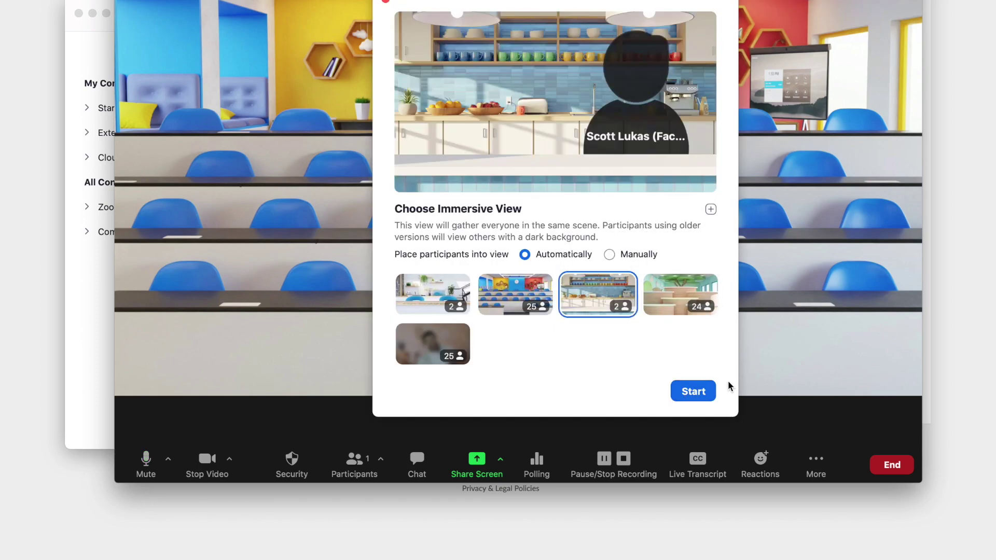
left_click(693, 392)
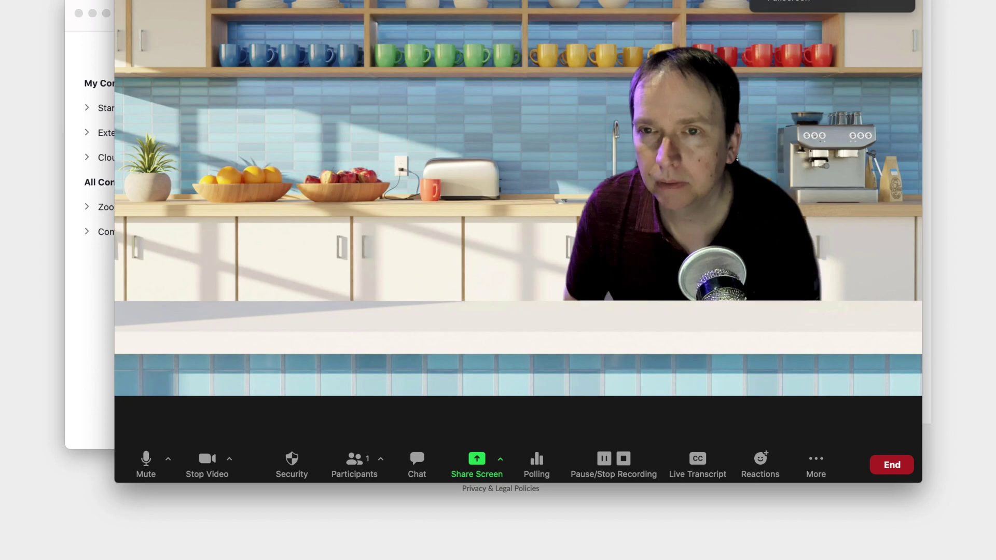
Apply the 24-seat immersive scene with the round wooden tiers, followed by the blurred 25-seat scene
left_click(658, 298)
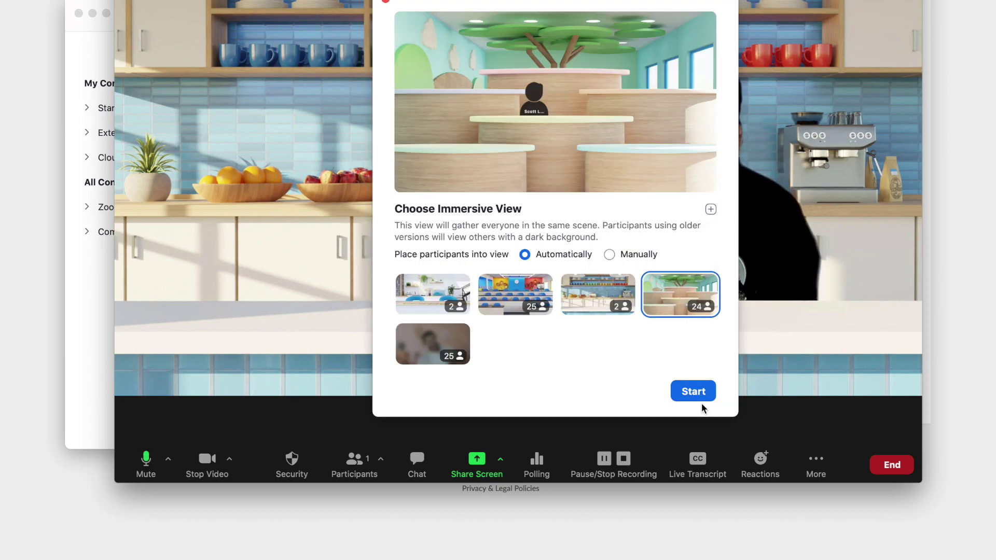
left_click(694, 392)
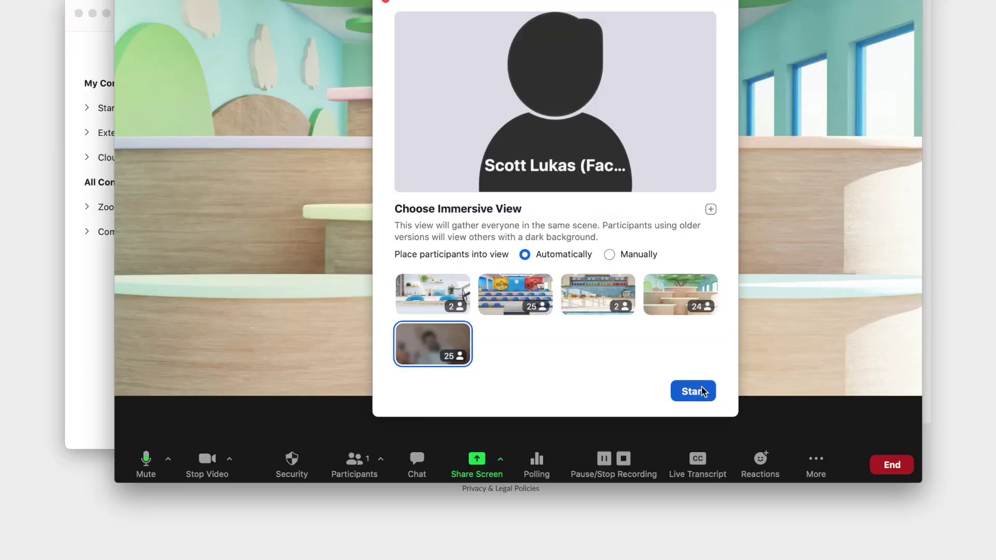
left_click(701, 392)
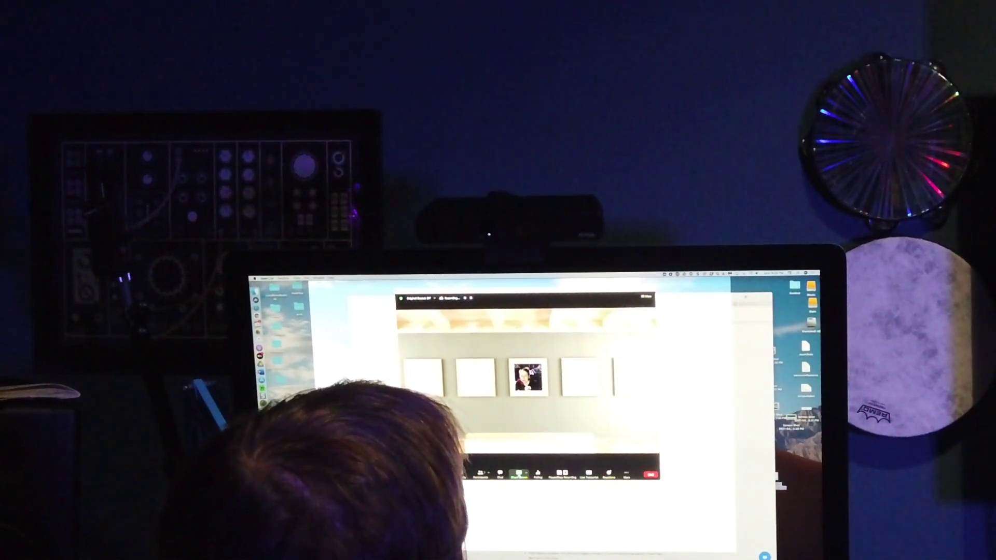
left_click(519, 475)
left_click(570, 331)
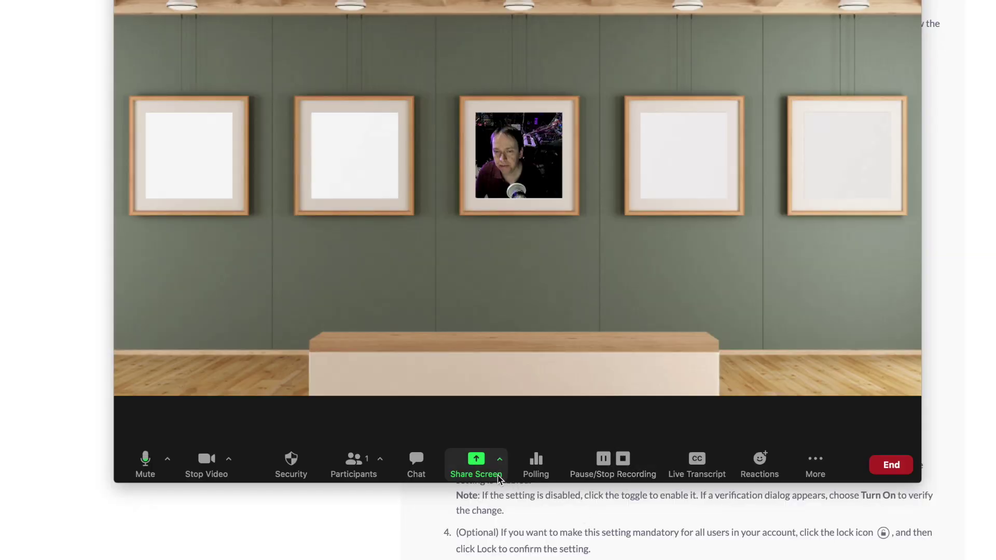
Share Desktop 1 with the meeting participants
left_click(476, 461)
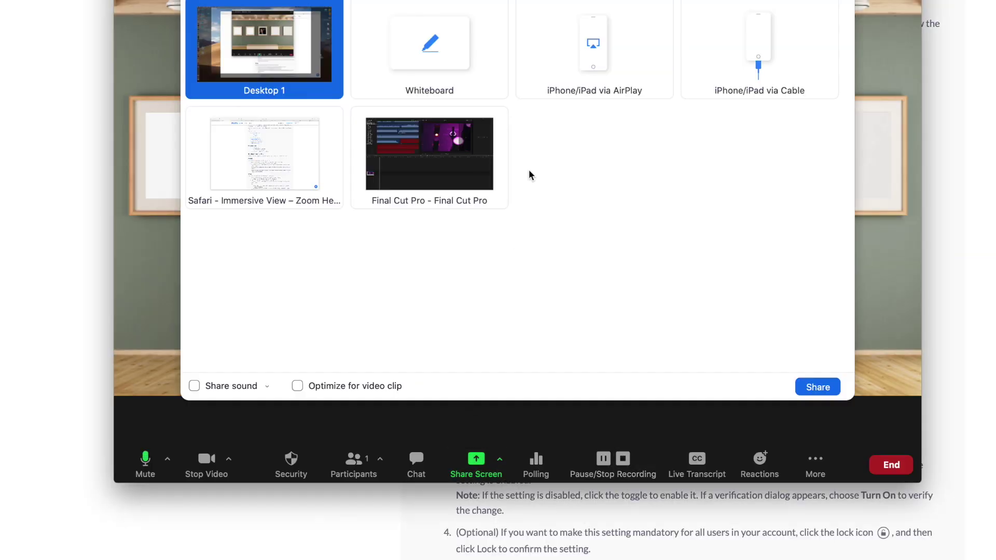
double_click(263, 51)
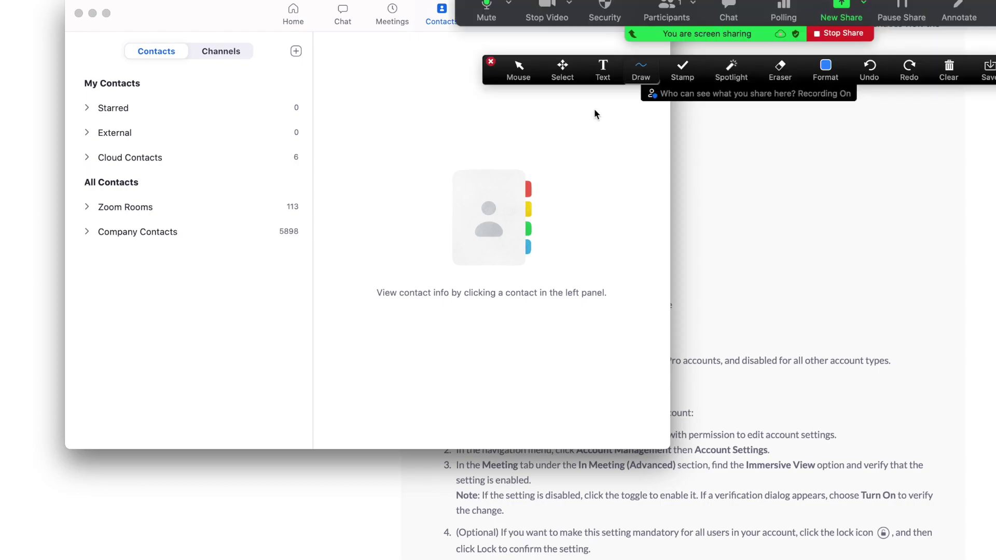
Place an annotation arrow beside the contact card illustration on the shared screen, and clear the annotations
left_click(732, 67)
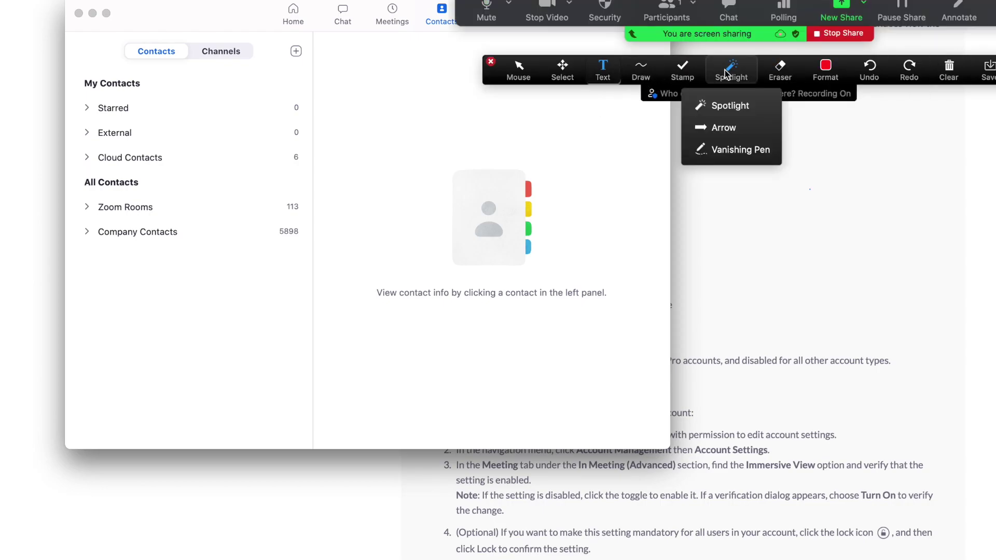
left_click(732, 67)
left_click(731, 68)
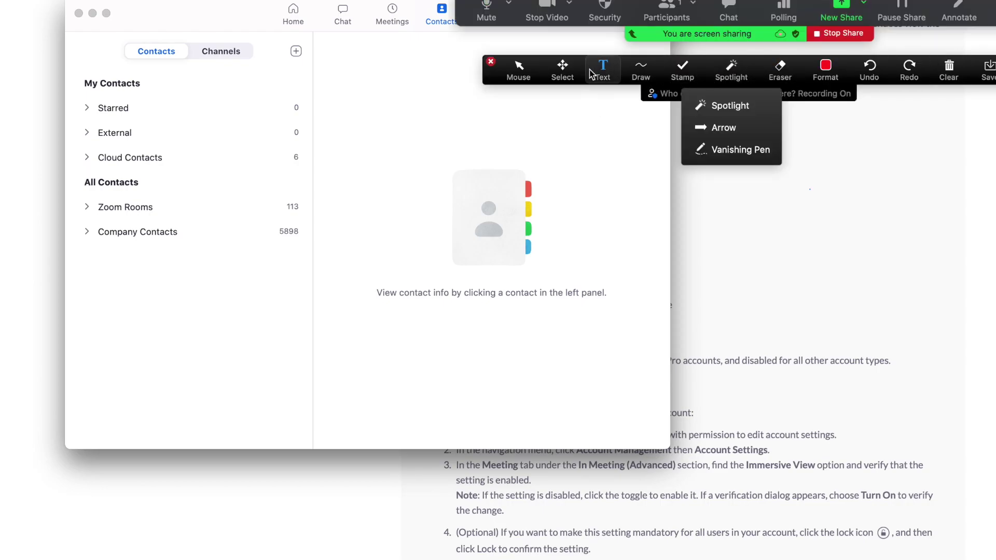
left_click(562, 72)
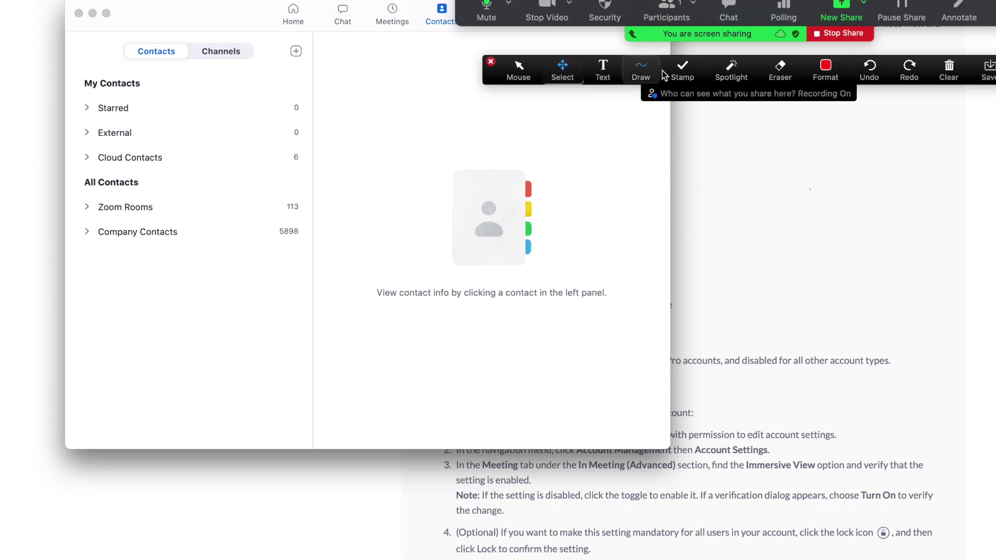
left_click(731, 72)
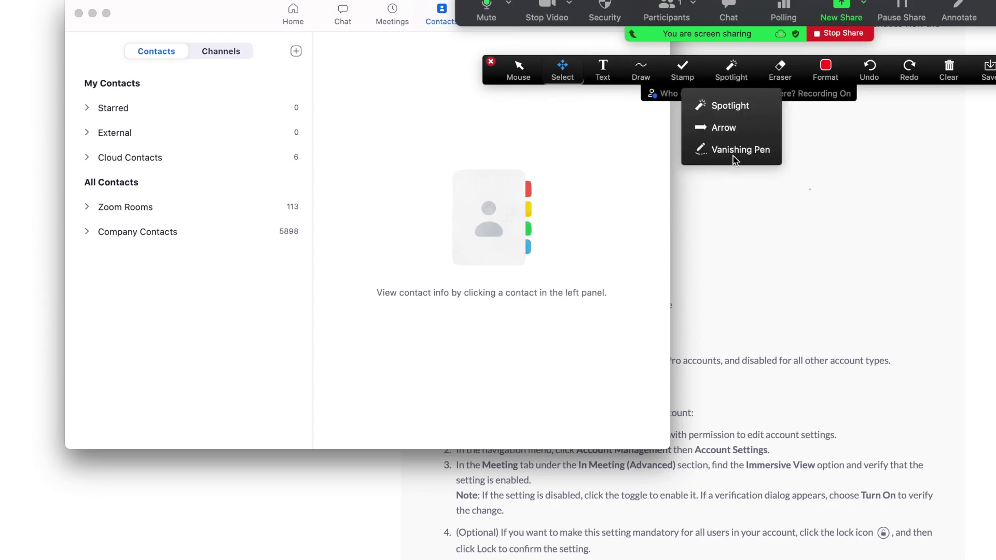
left_click(724, 127)
left_click(446, 171)
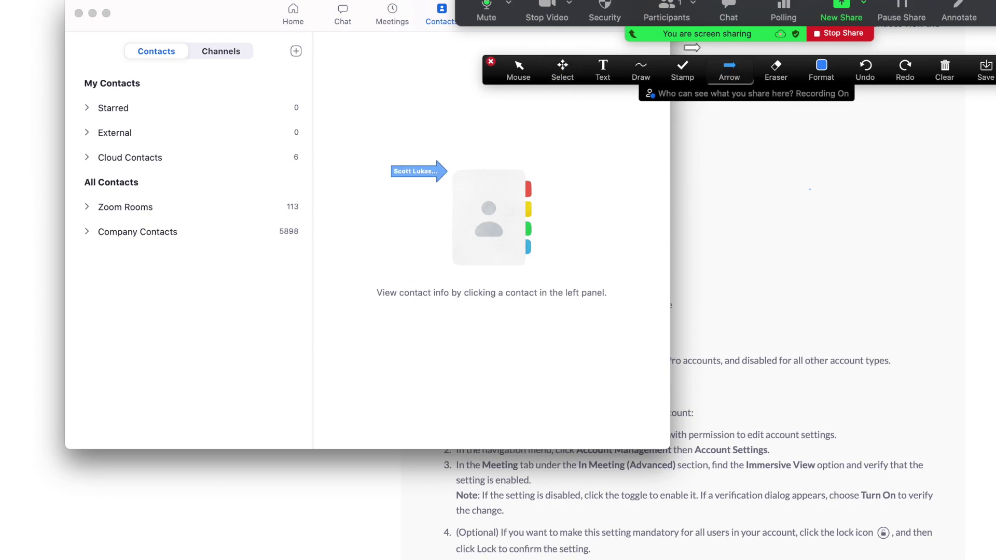
left_click(945, 70)
left_click(968, 103)
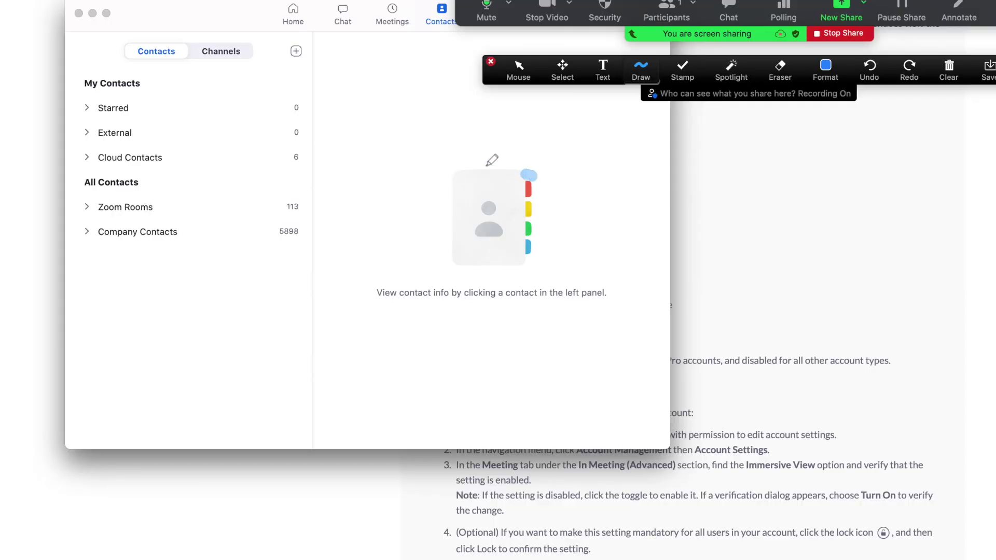
Draw a freehand loop around the contact card illustration on the shared screen and erase it
mouse_move(493, 160)
left_mouse_down()
mouse_move(560, 184)
mouse_move(516, 158)
left_mouse_up()
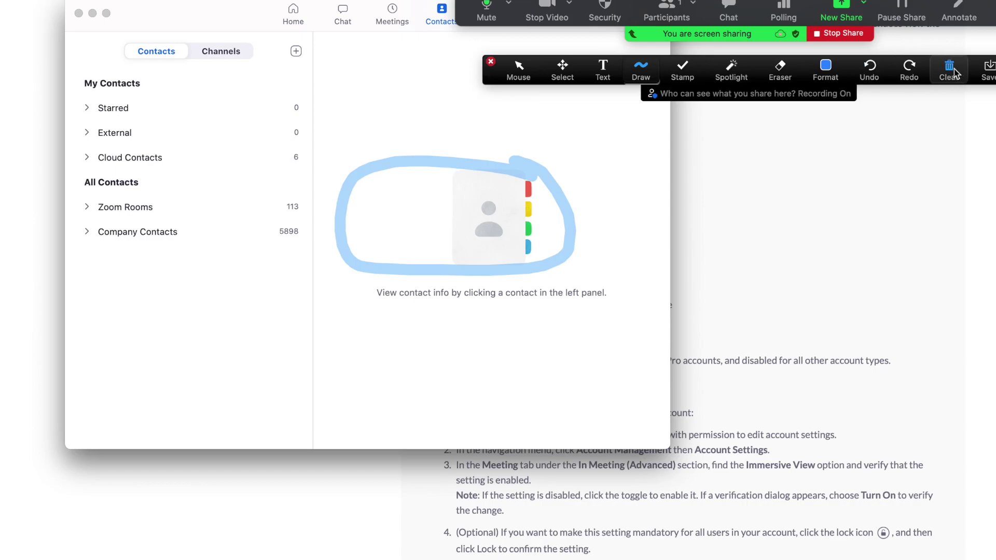
left_click(780, 68)
left_click(519, 161)
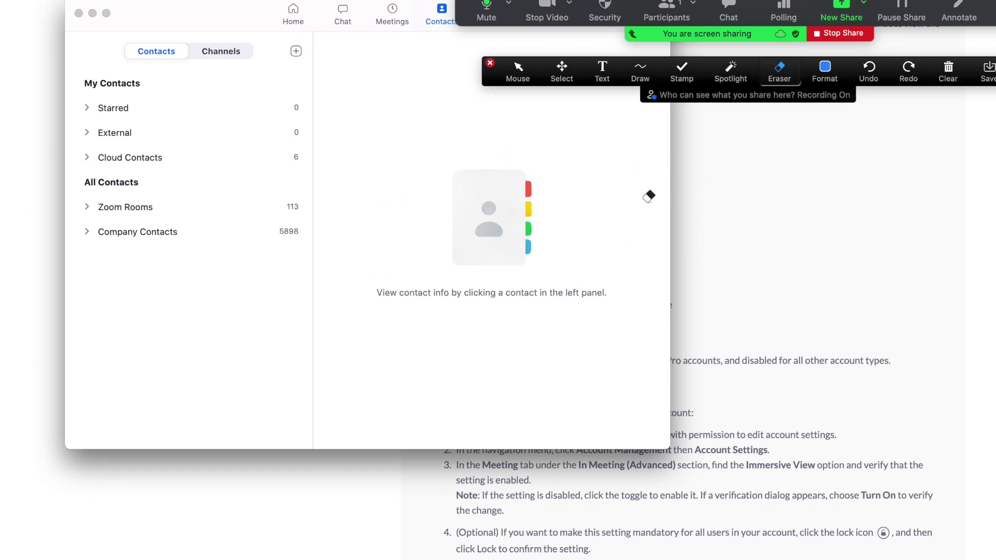
Draw freehand strokes around the contact card illustration on the shared screen with the Vanishing Pen
left_click(732, 82)
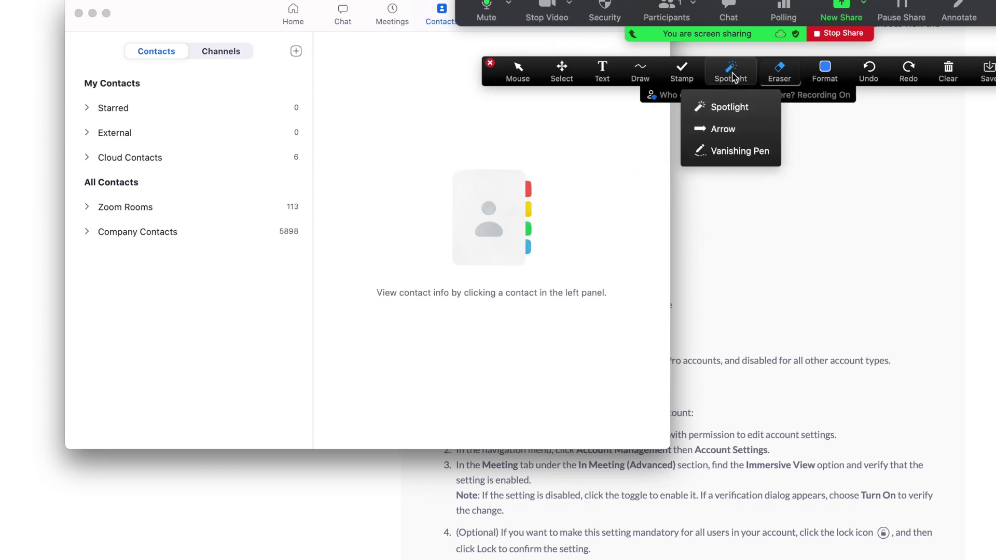
left_click(743, 151)
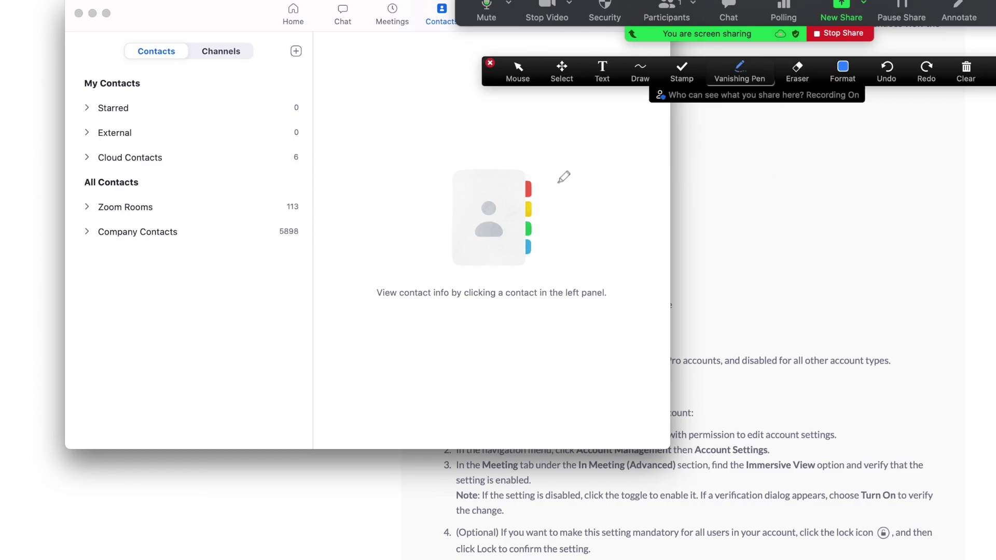
mouse_move(565, 163)
left_mouse_down()
mouse_move(496, 144)
mouse_move(690, 362)
left_mouse_up()
mouse_move(775, 351)
left_mouse_down()
mouse_move(574, 151)
mouse_move(550, 154)
left_mouse_up()
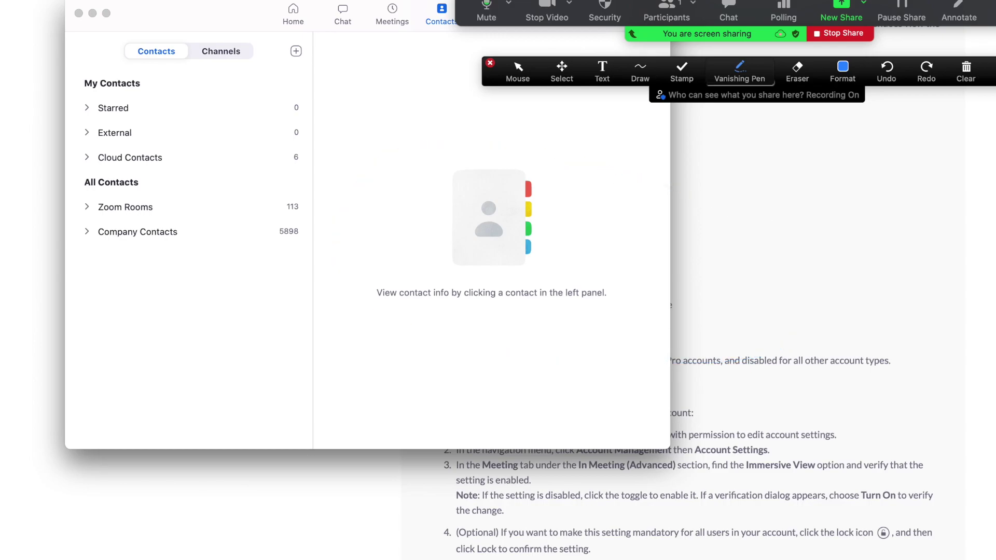